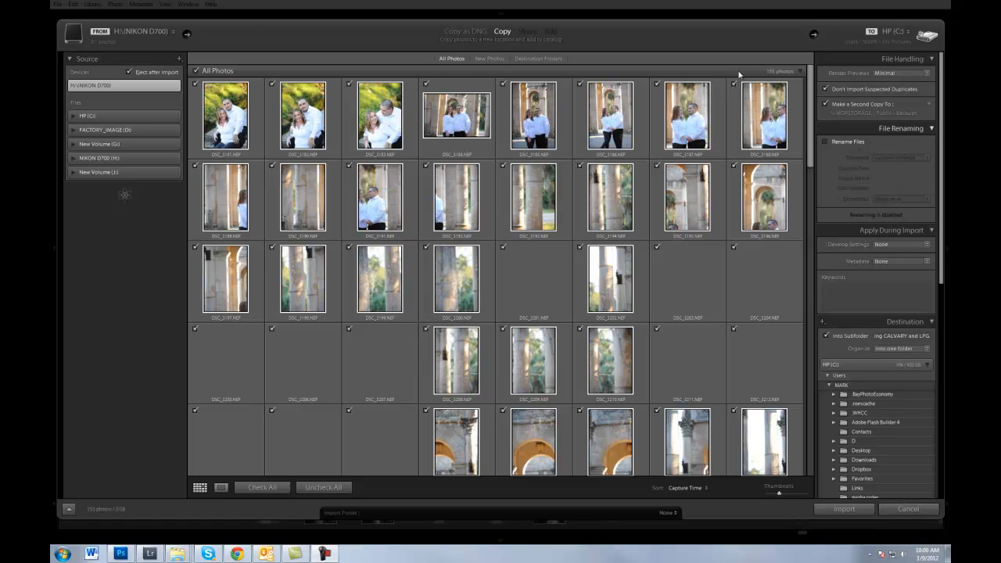
Try the Copy as DNG and Move import modes, and return the import mode to Copy.
left_click(469, 34)
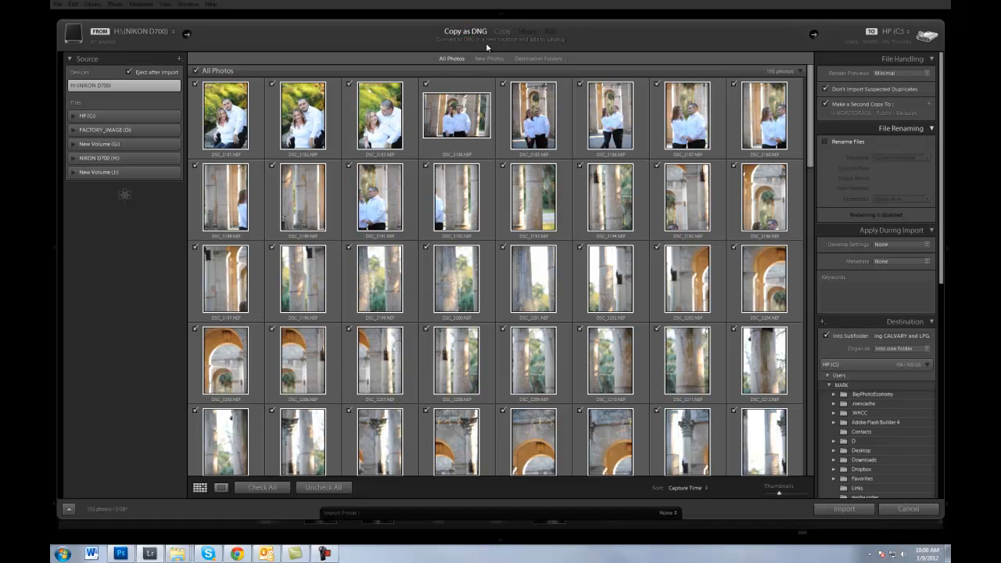
left_click(503, 32)
left_click(529, 33)
left_click(501, 32)
Toggle the option to make a second backup copy, leaving it enabled, and look through the develop presets without choosing one.
left_click_drag(813, 125, 771, 86)
left_click(826, 105)
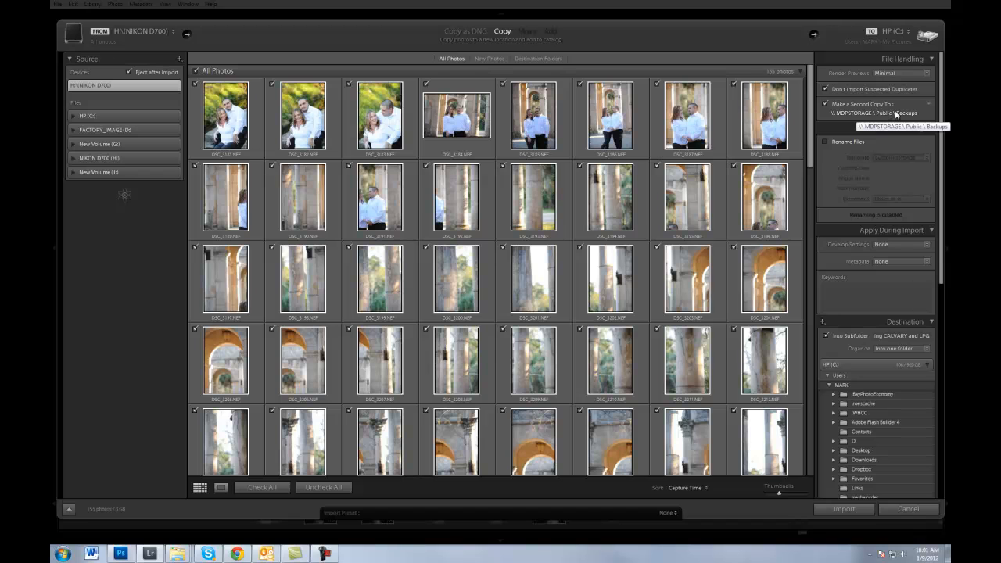
left_click(827, 104)
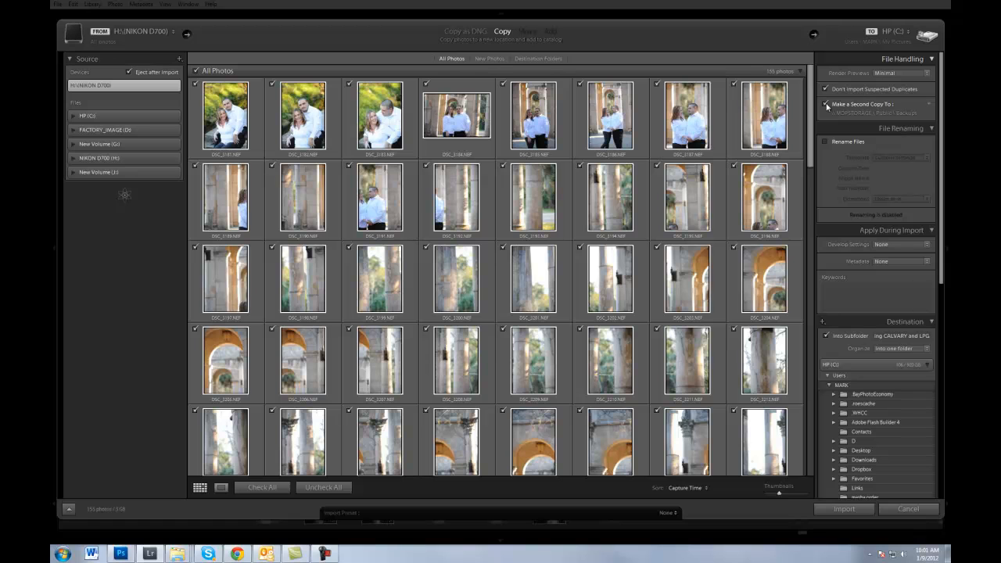
left_click(827, 105)
left_click(928, 245)
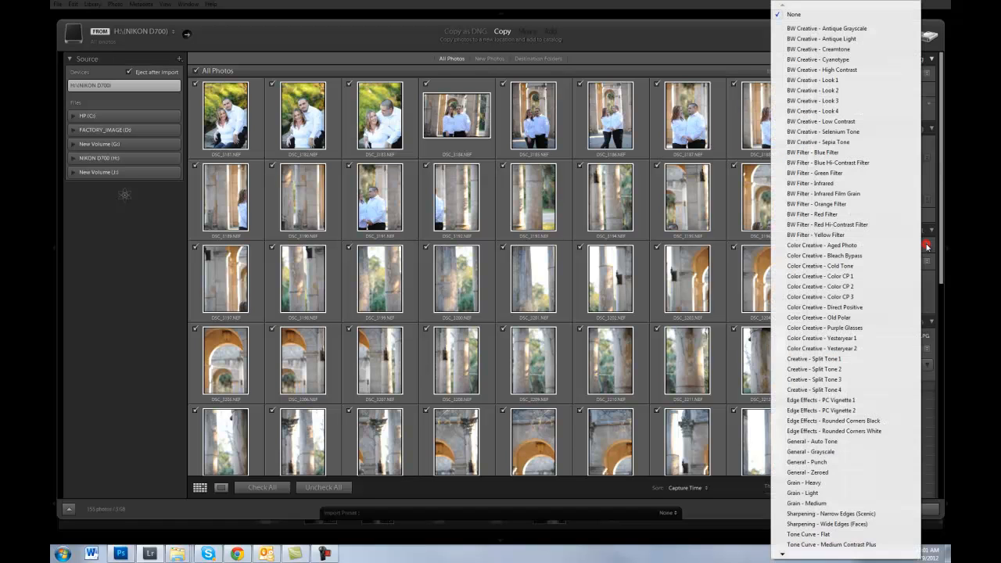
left_click(929, 21)
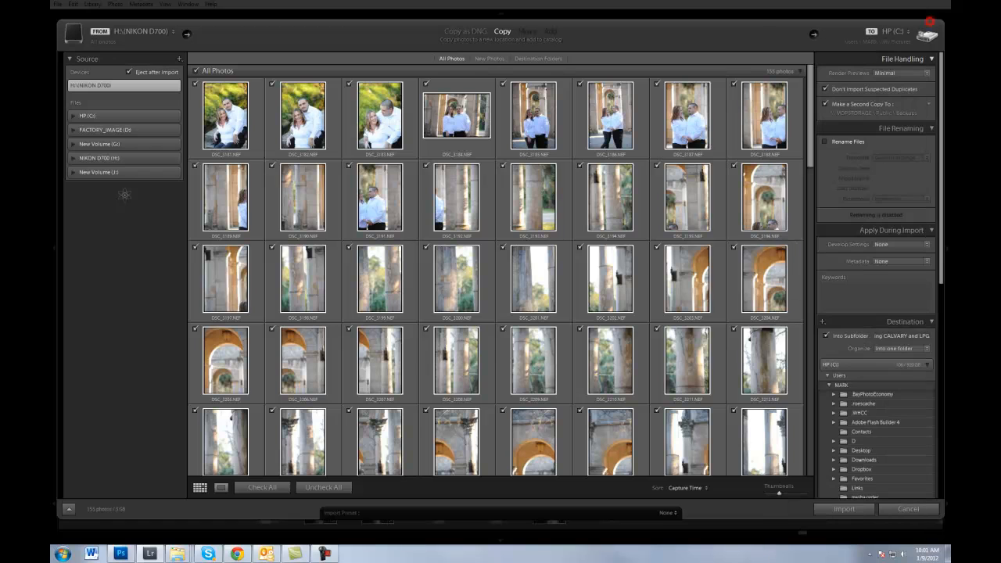
Enter the import keywords "Engagement Photography, couples, arches, callegrade".
left_click(841, 305)
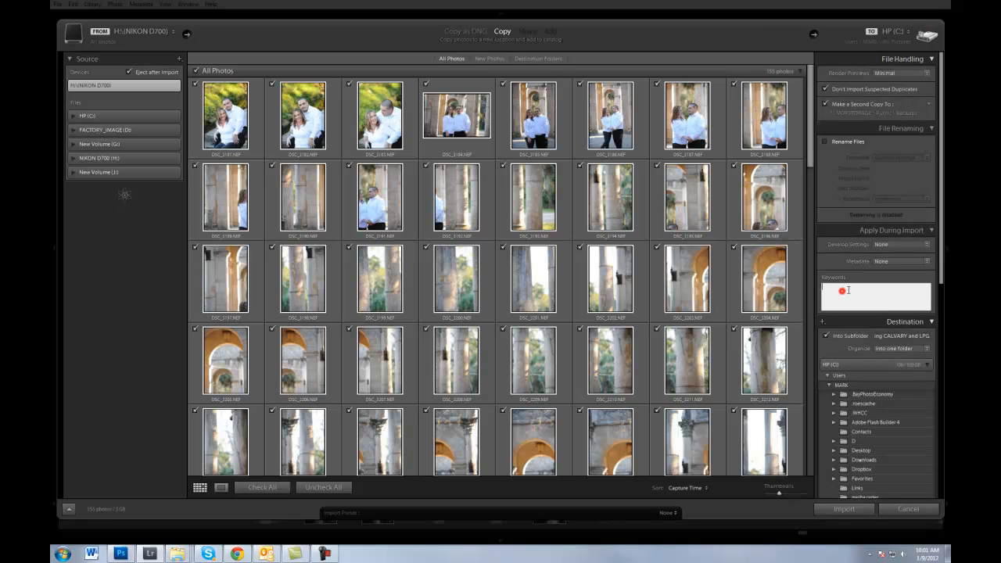
type("Engagement Photography")
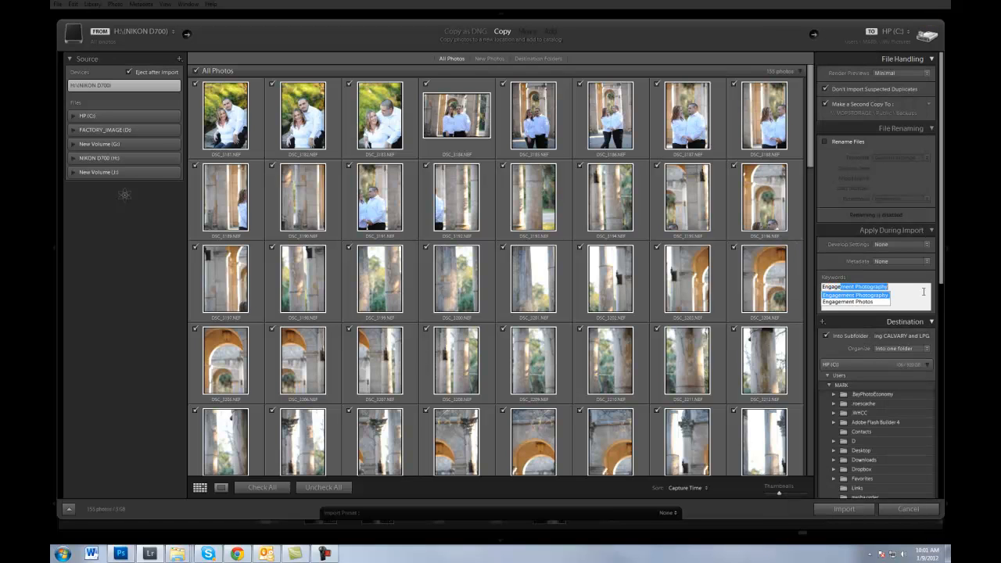
type(",")
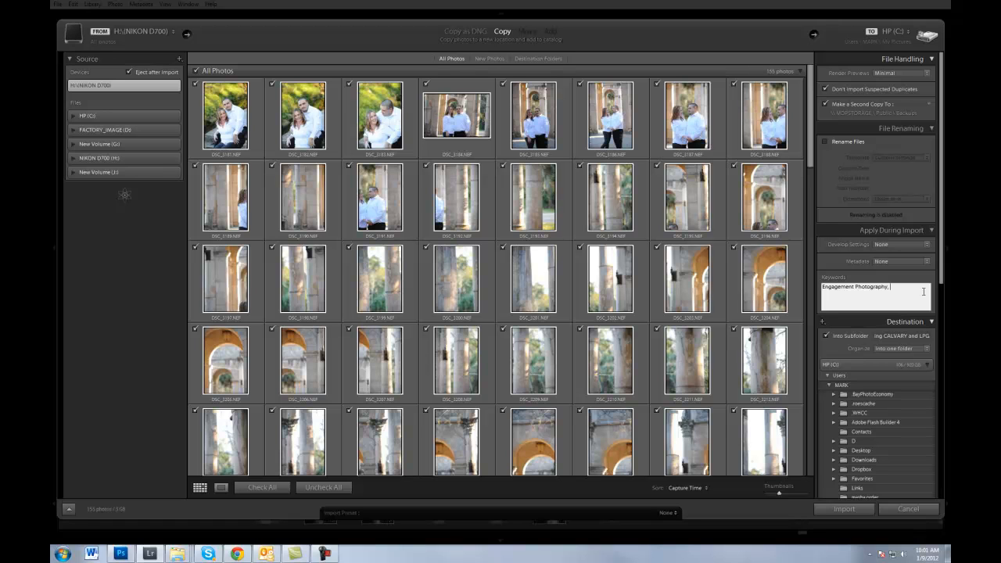
type(" couples, arches, callegrade")
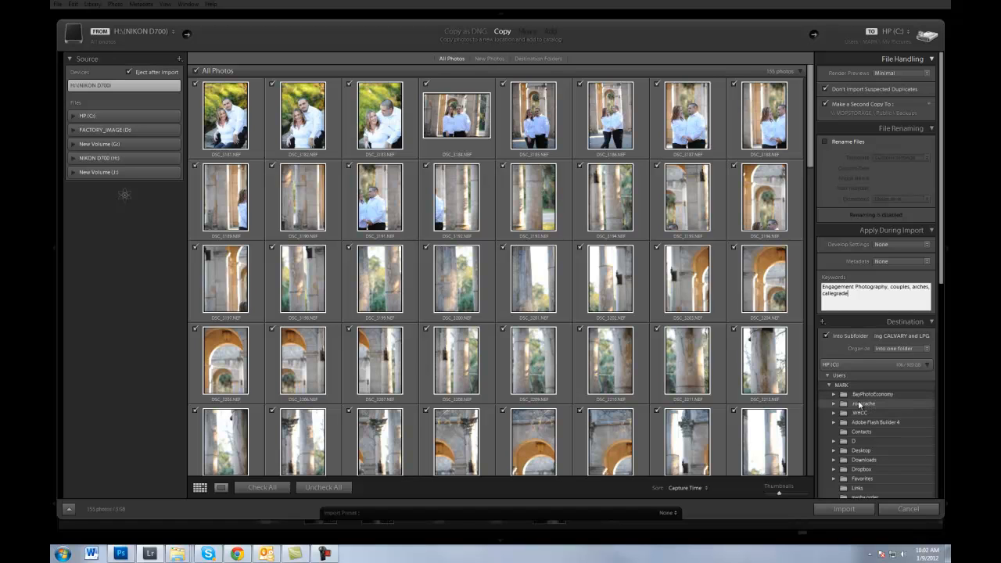
Rename the destination subfolder with the couple's first names followed by "Engagement Photos Callegrande arches".
scroll(870, 391, "down", 1)
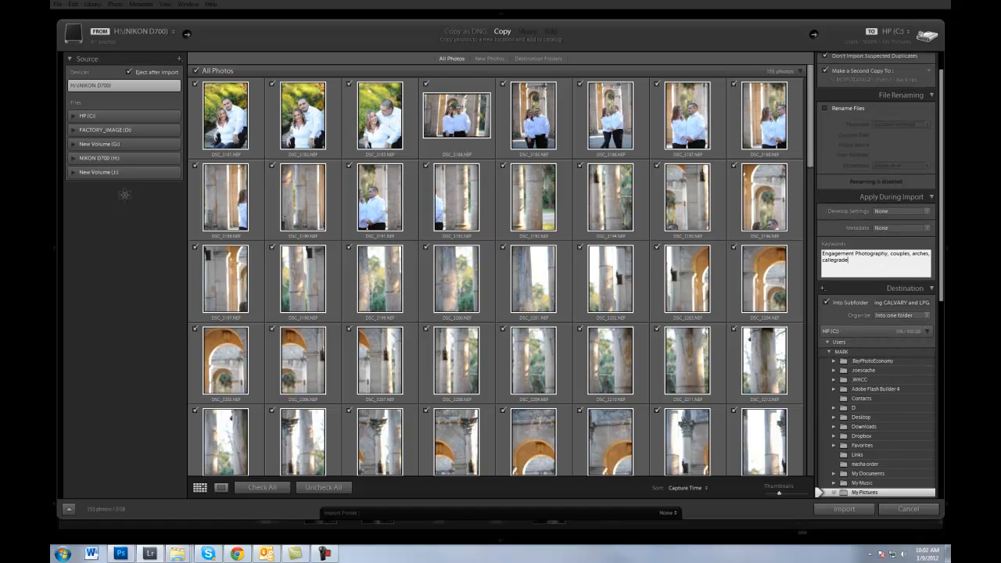
scroll(876, 313, "up", 1)
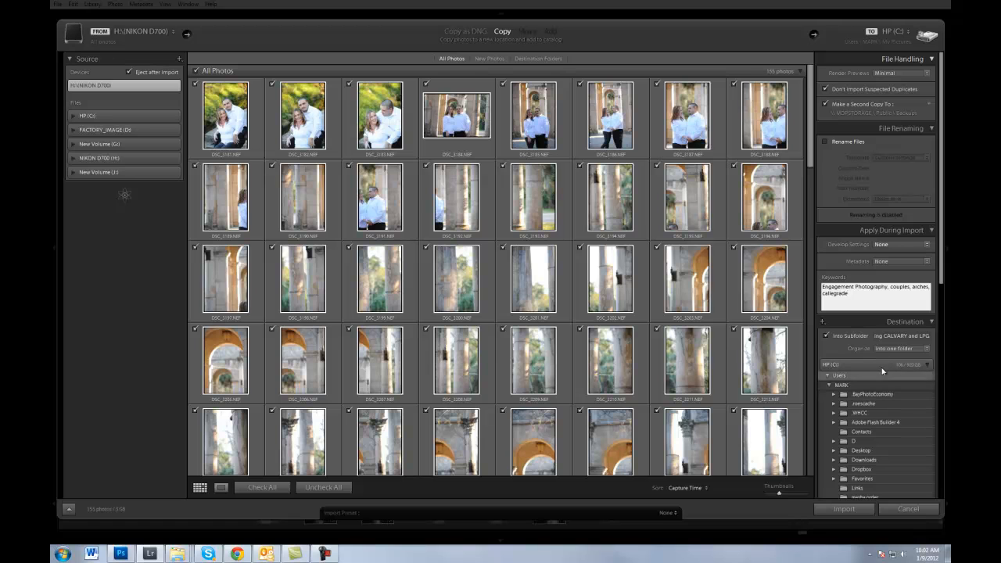
left_click_drag(876, 336, 945, 339)
key("BackSpace")
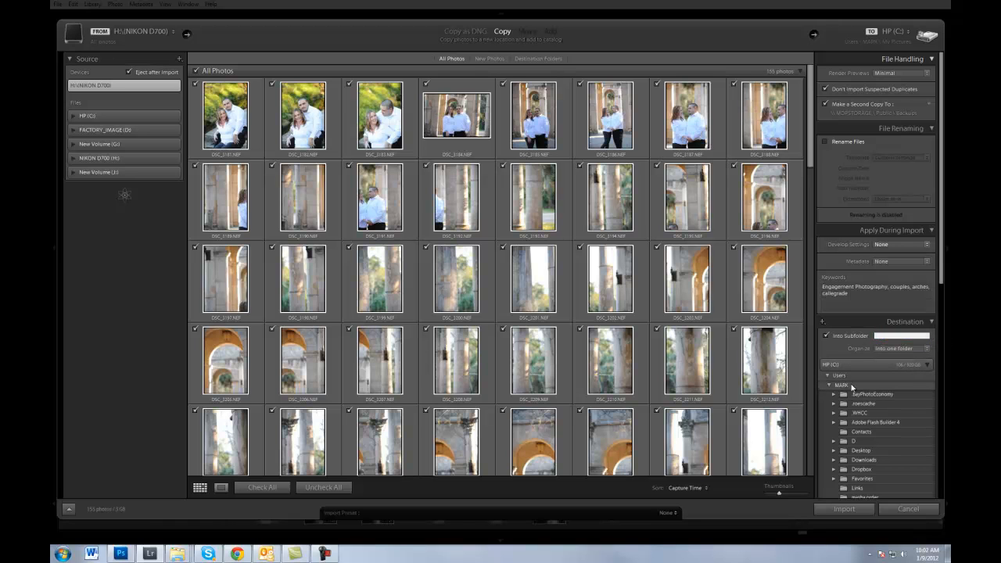
left_click(883, 336)
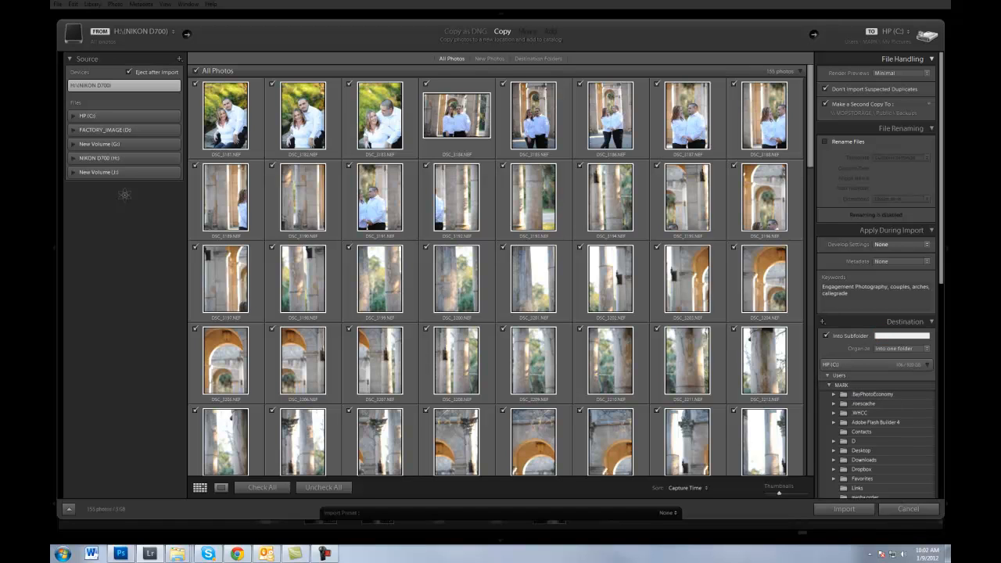
type("Stacy")
type(" and")
type(" Paul Engagement pHoto")
key("BackSpace")
key("BackSpace")
key("BackSpace")
key("BackSpace")
key("BackSpace")
type("Photos")
type(" Callegra")
type("nde arches")
left_click(836, 299)
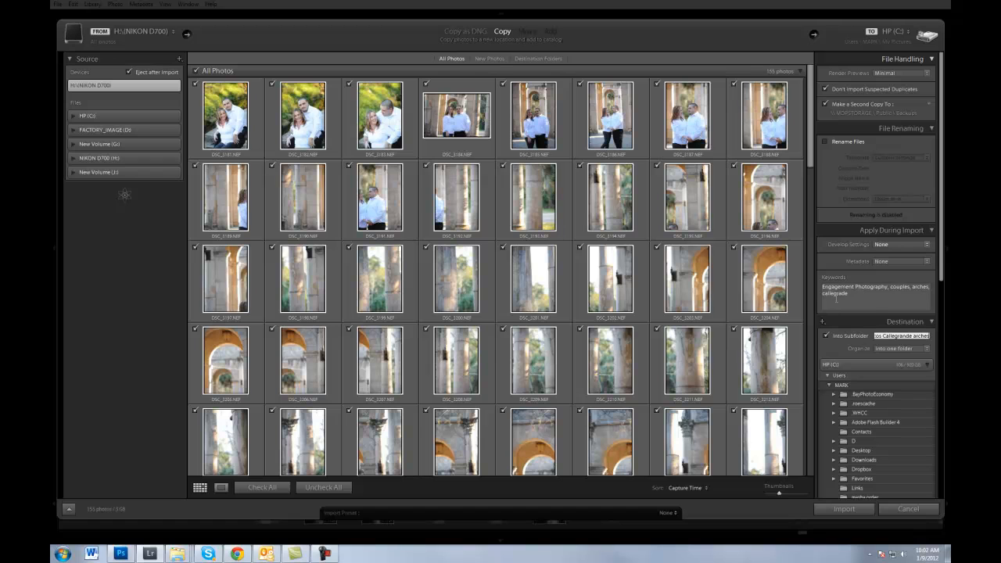
Check the metadata presets and the destination folder under My Pictures, and import the photos.
left_click(916, 262)
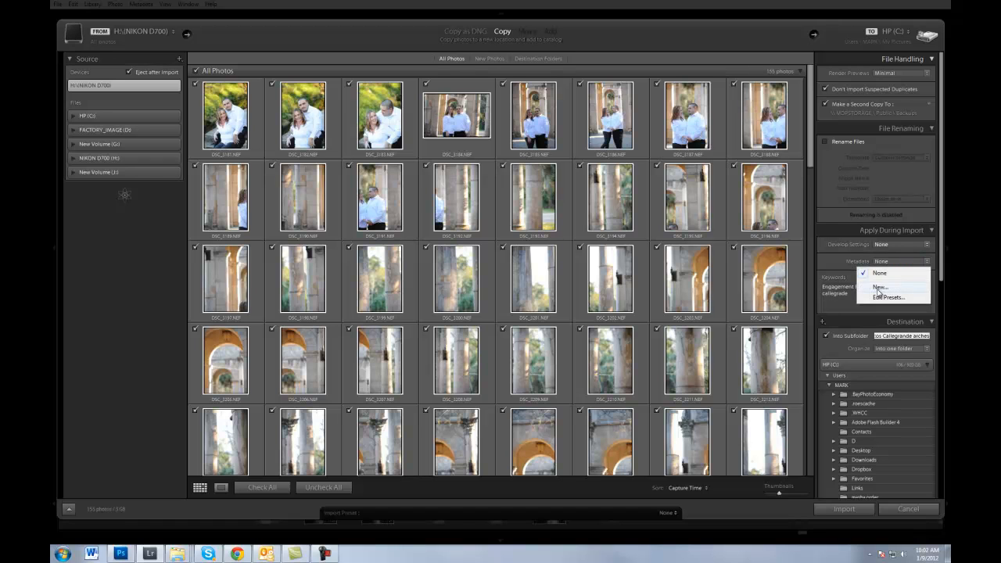
left_click(823, 208)
scroll(910, 368, "down", 10)
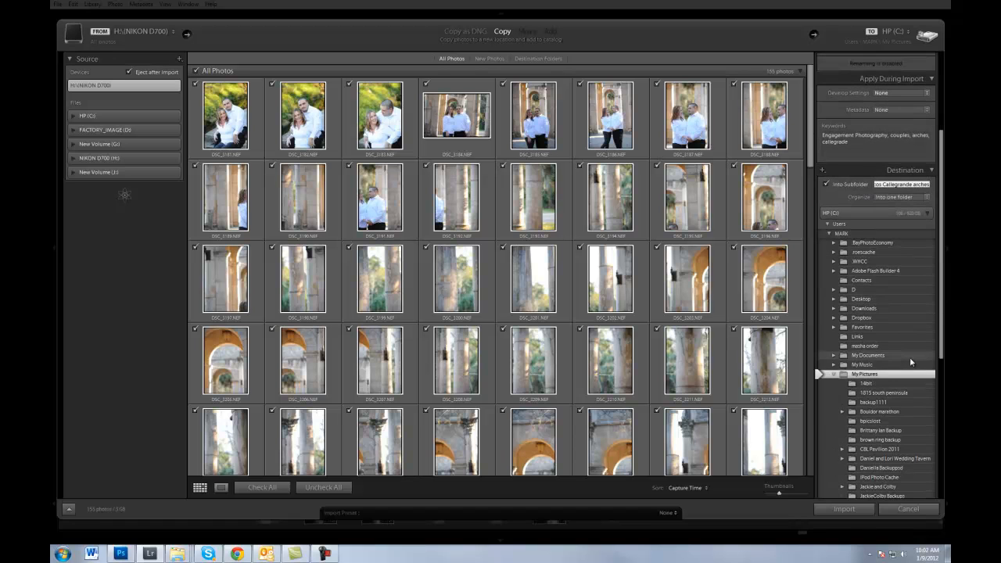
scroll(884, 441, "down", 3)
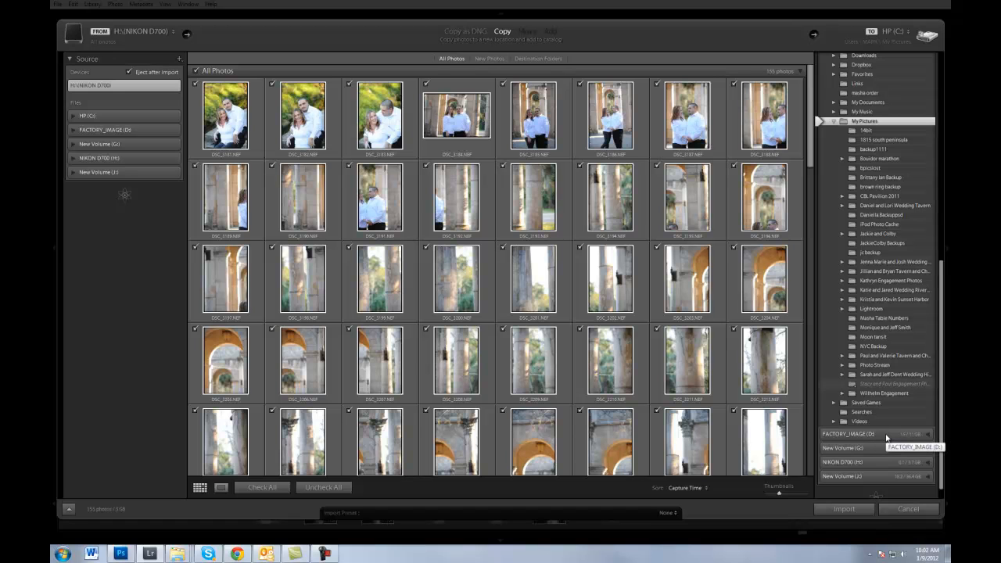
scroll(899, 400, "up", 5)
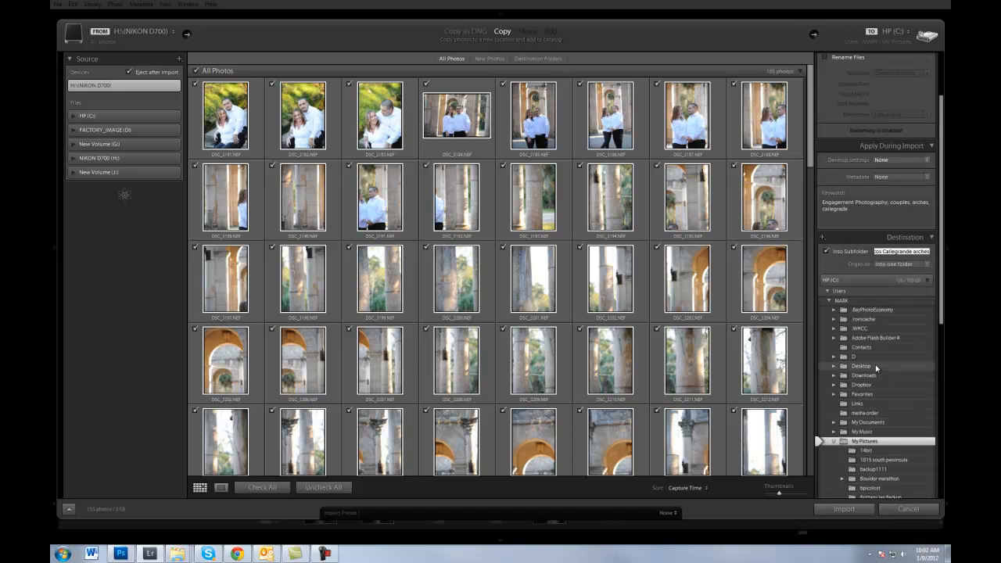
left_click(895, 251)
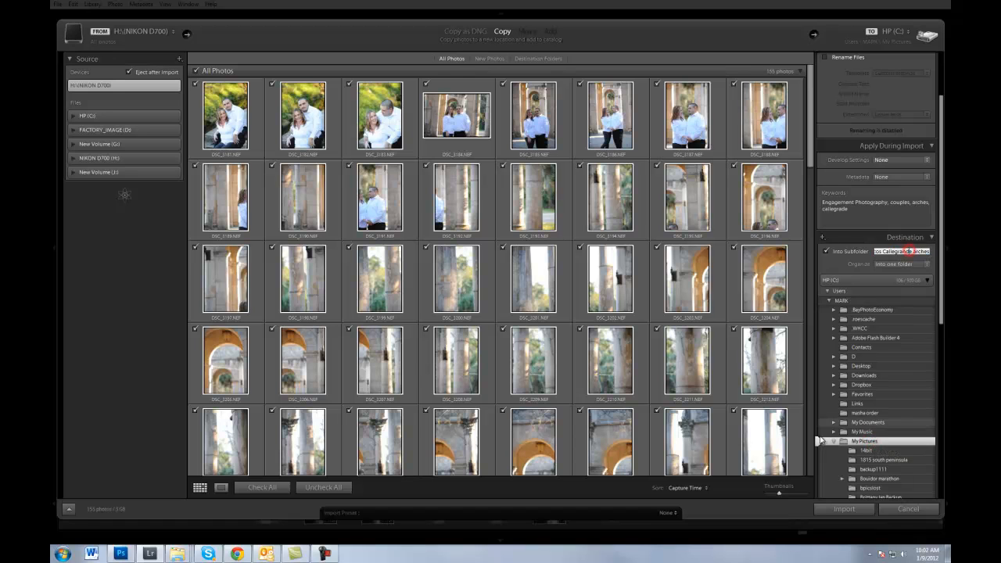
scroll(858, 453, "down", 3)
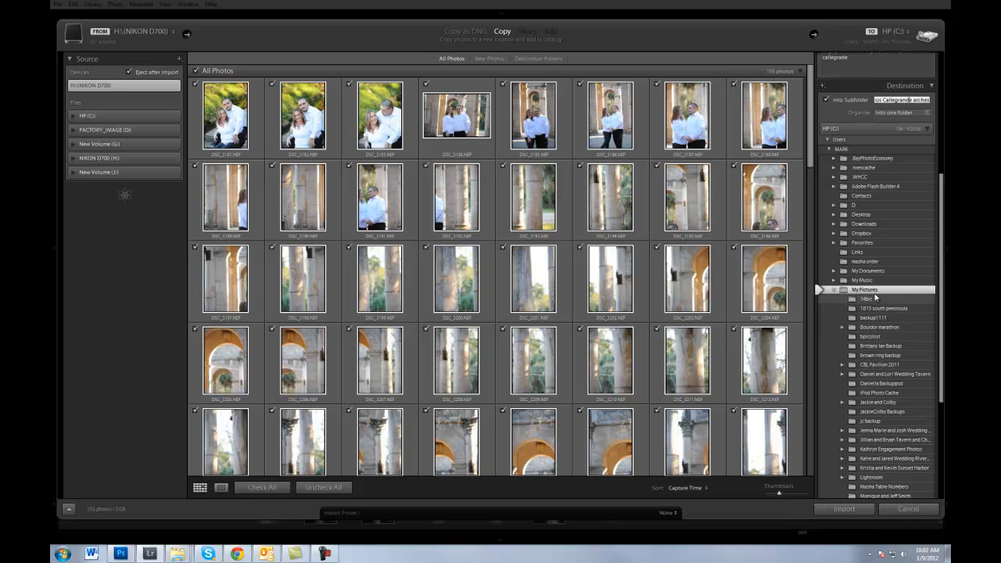
scroll(896, 439, "down", 2)
left_click(853, 510)
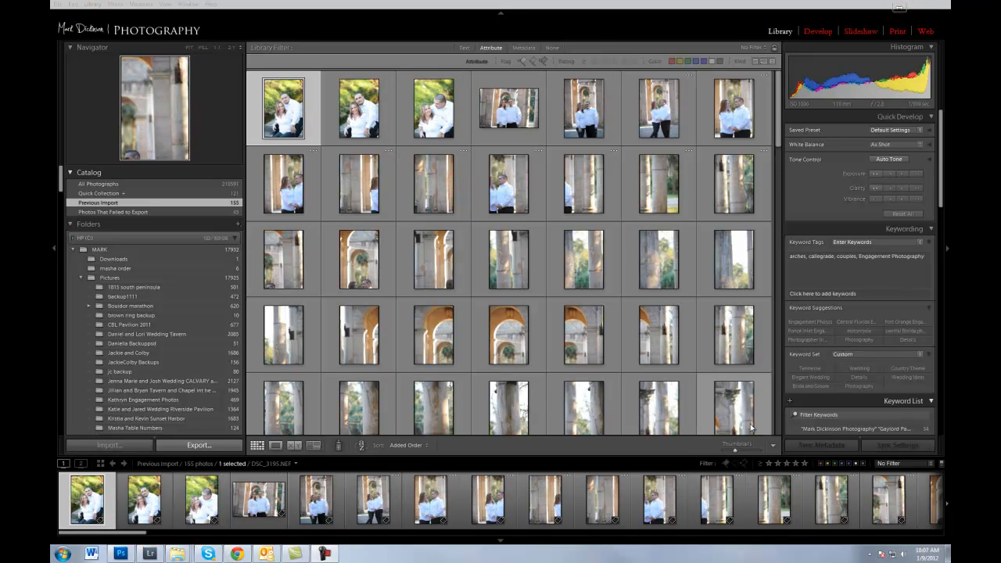
Select the first imported photo, DSC_3181.NEF, and go to its folder in the library.
left_click(284, 111)
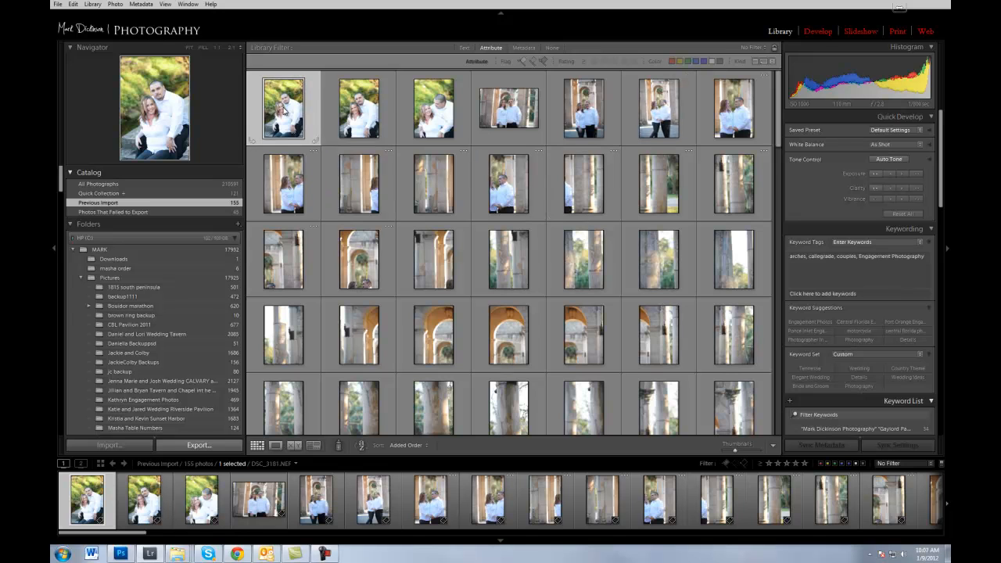
right_click(287, 95)
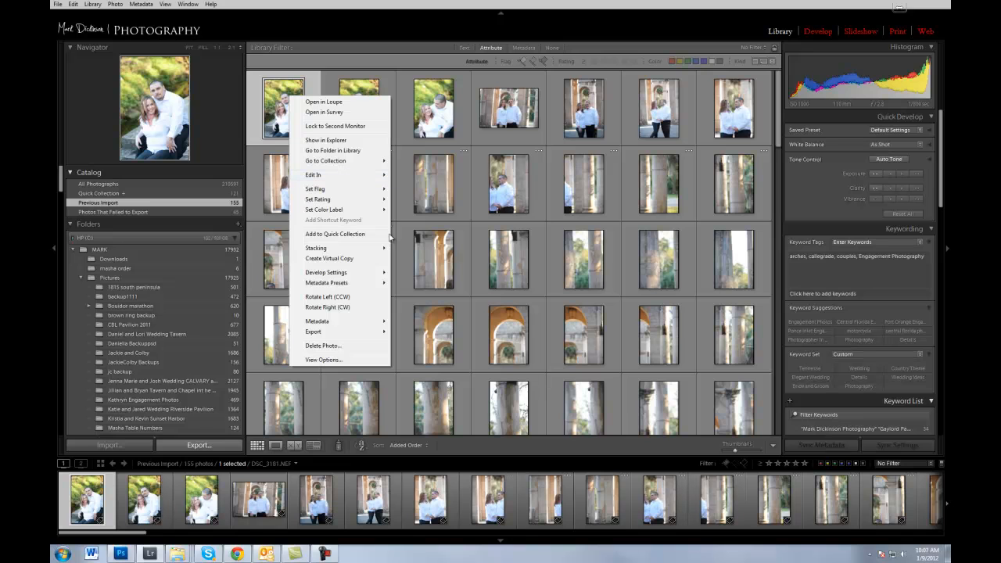
left_click(333, 151)
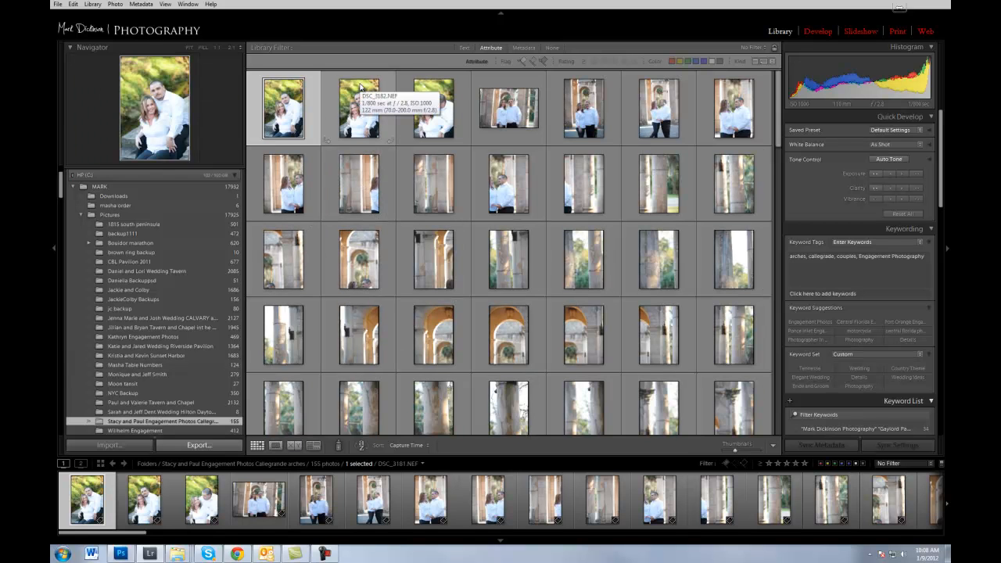
Show the first photo's file in Explorer, go up to My Pictures and reopen the new engagement photos folder.
right_click(297, 92)
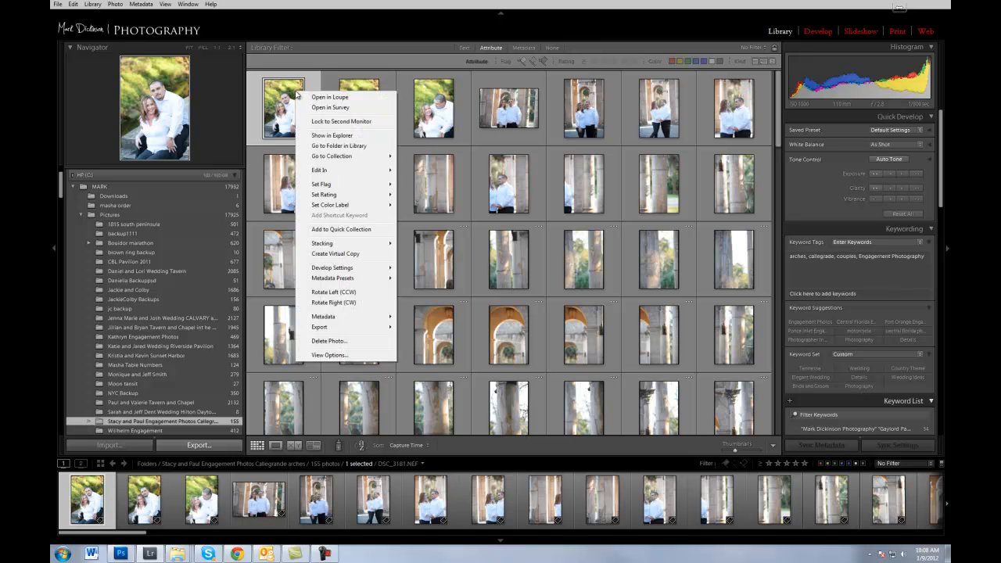
left_click(345, 136)
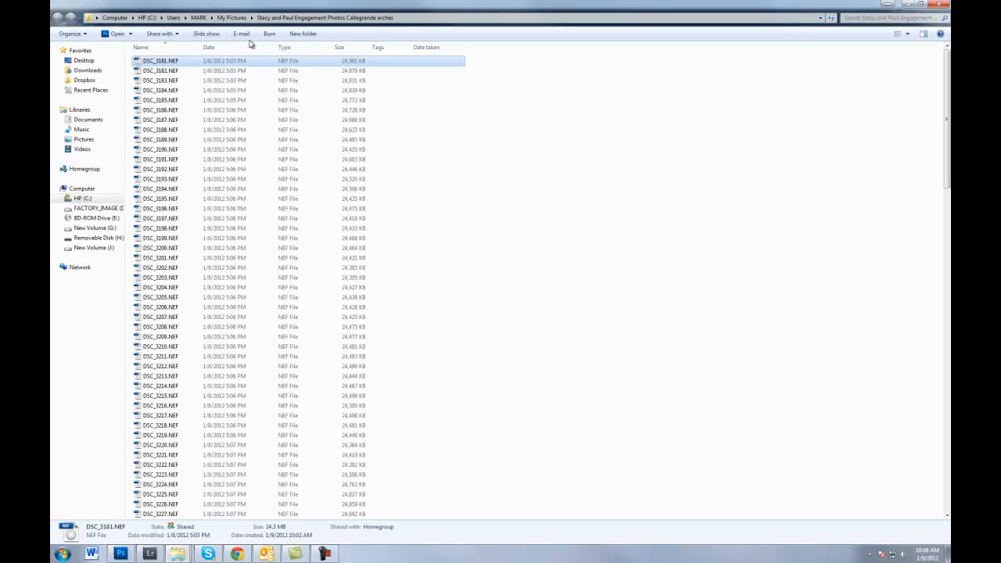
left_click(235, 18)
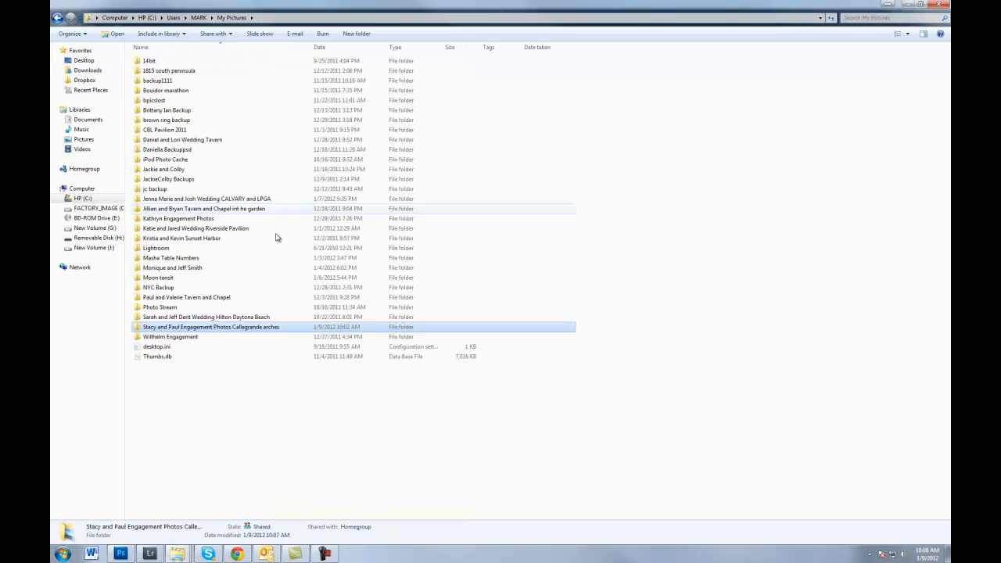
double_click(191, 331)
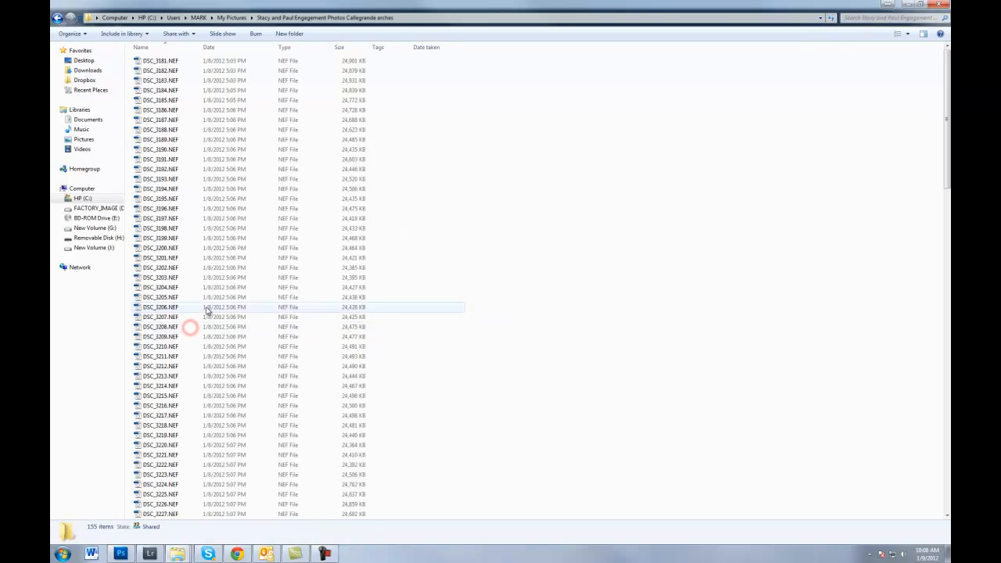
mouse_move(947, 85)
left_mouse_down()
mouse_move(898, 402)
mouse_move(921, 481)
mouse_move(945, 94)
left_mouse_up()
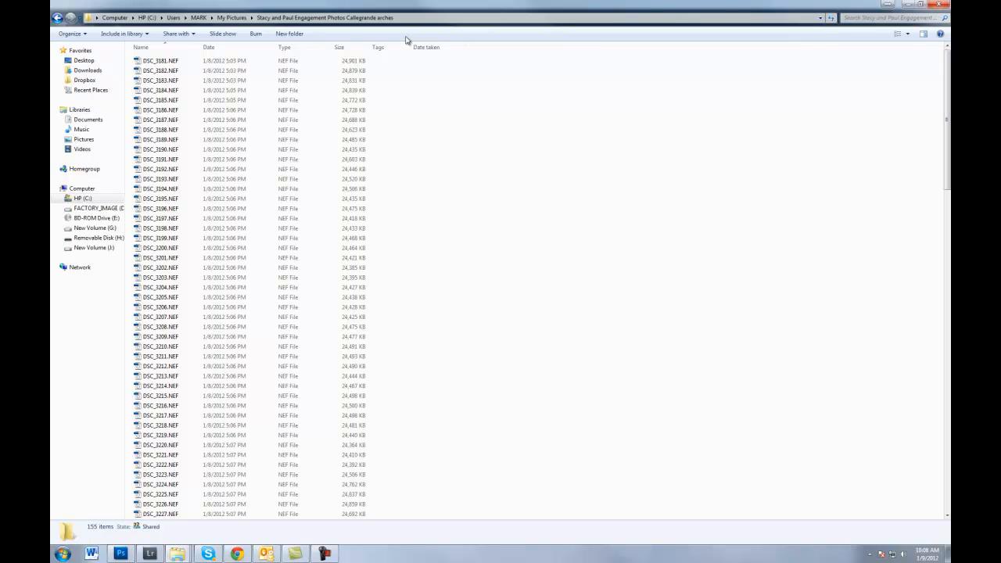
Examine the security, details and previous versions in the properties of DSC_3181.NEF, and close the properties.
left_click(167, 61)
right_click(167, 60)
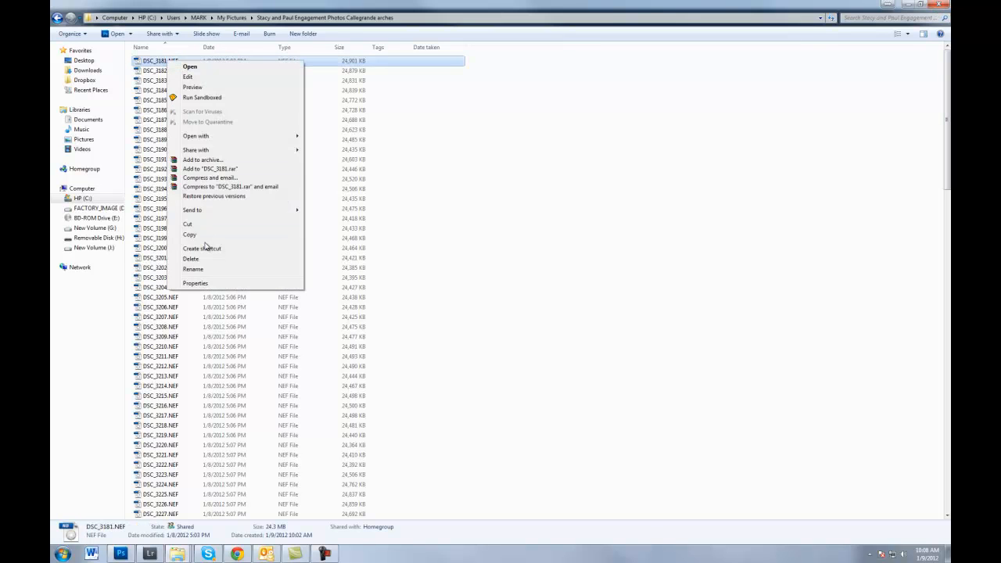
left_click(193, 285)
left_click(208, 83)
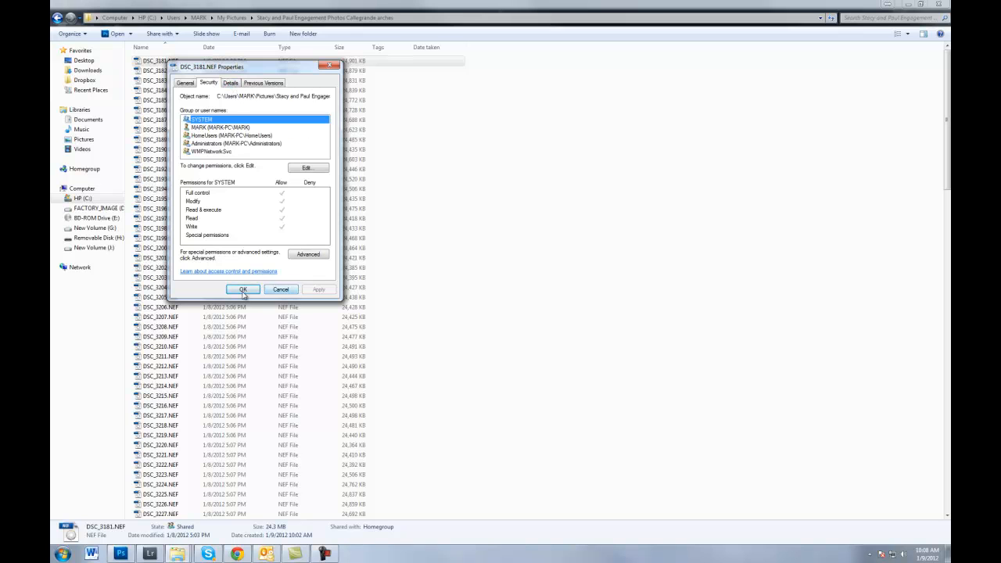
left_click(227, 85)
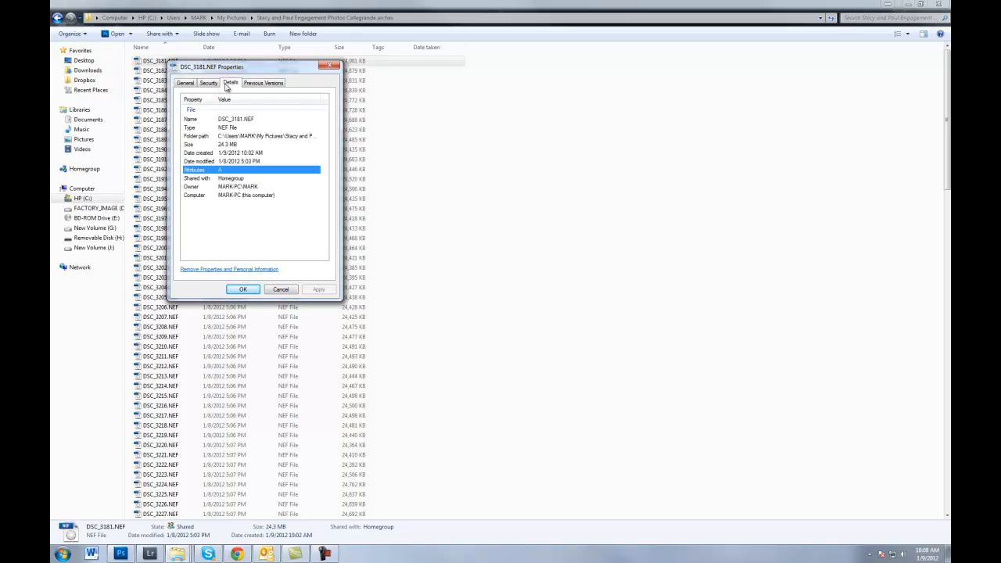
left_click(263, 83)
left_click(330, 65)
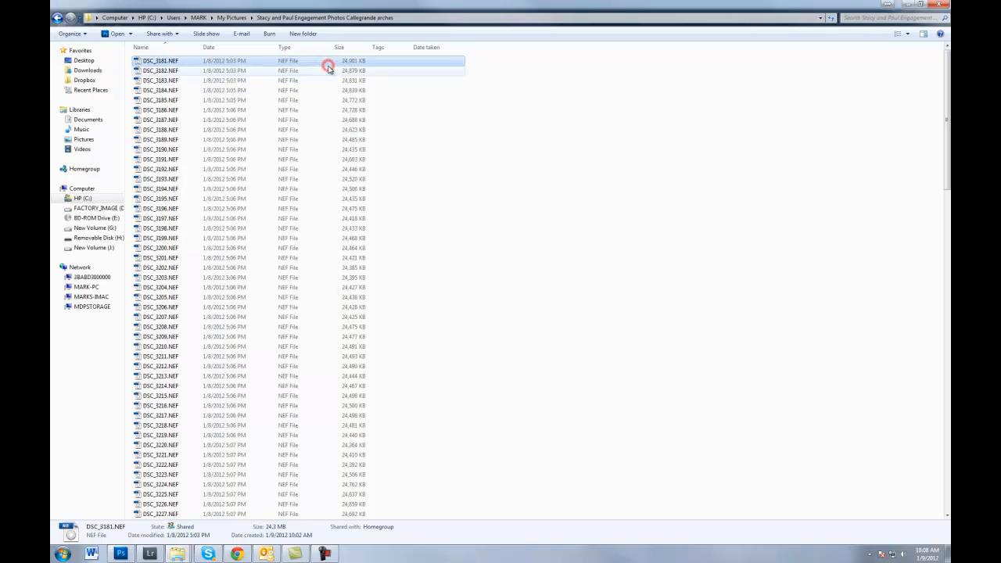